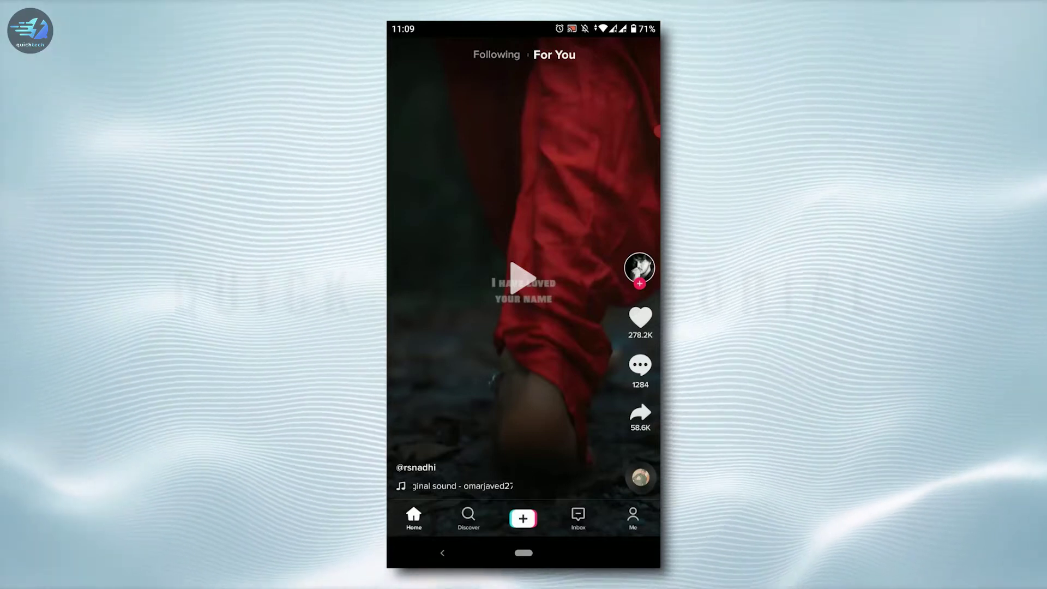
From the Me tab's sign-up prompt, open the 'Log in to TikTok' sheet
left_click(632, 517)
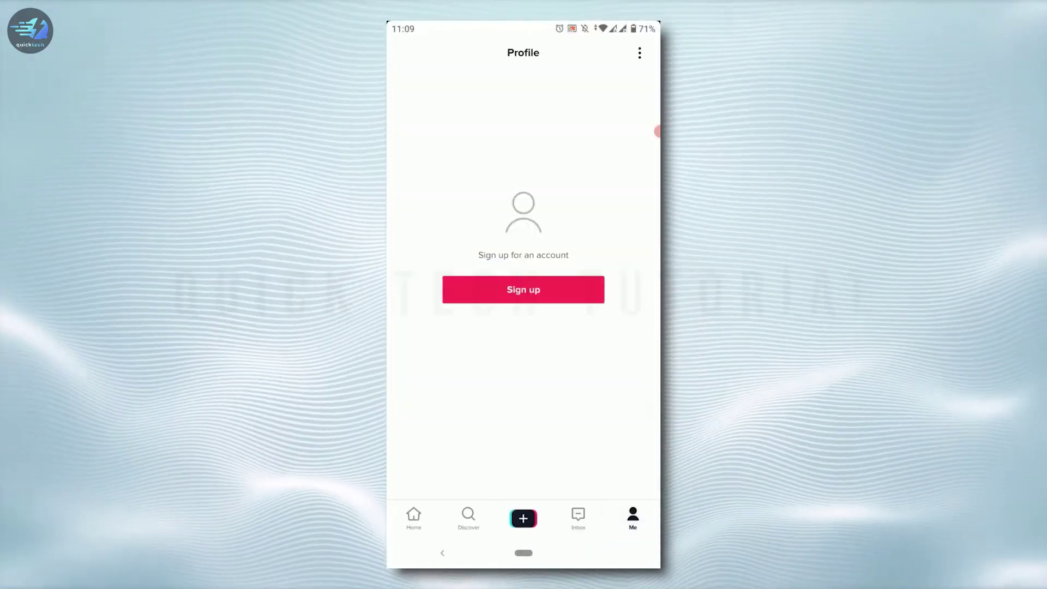
left_click(523, 289)
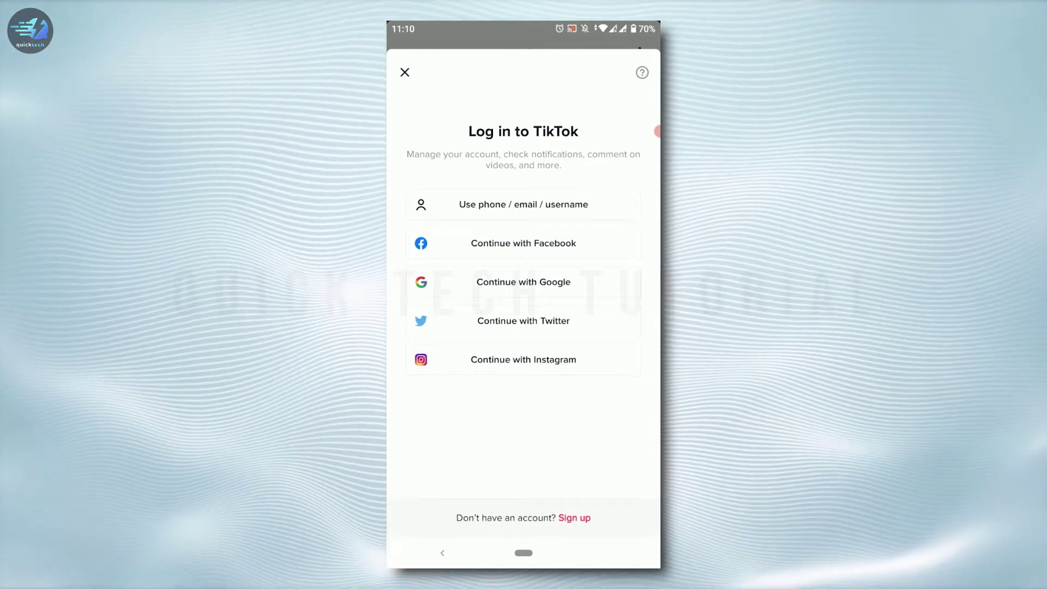
Log in with the dtcanish username and password via phone/email/username
left_click(523, 204)
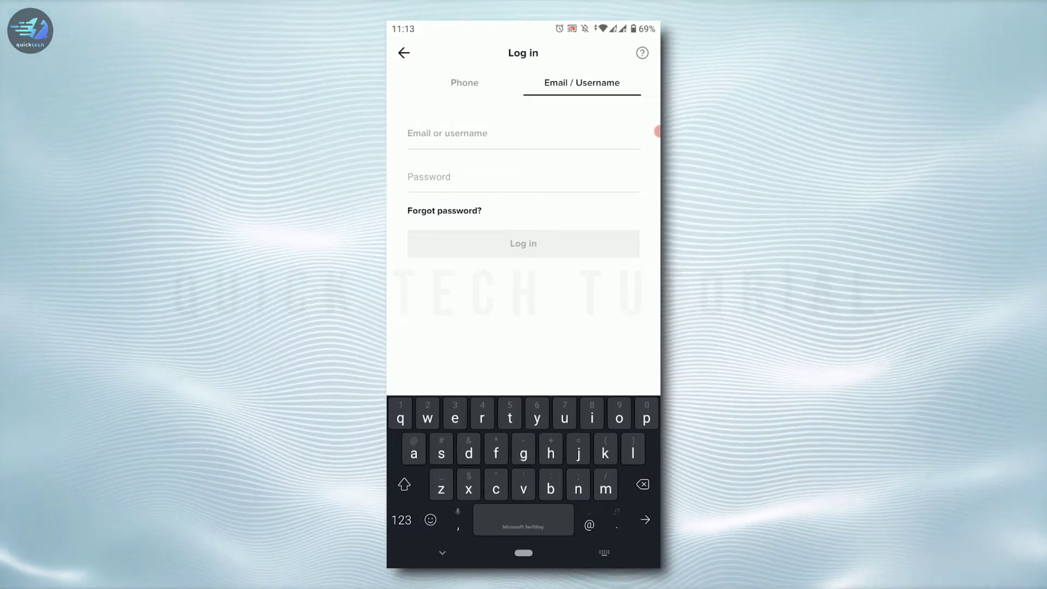
type("dtcanish")
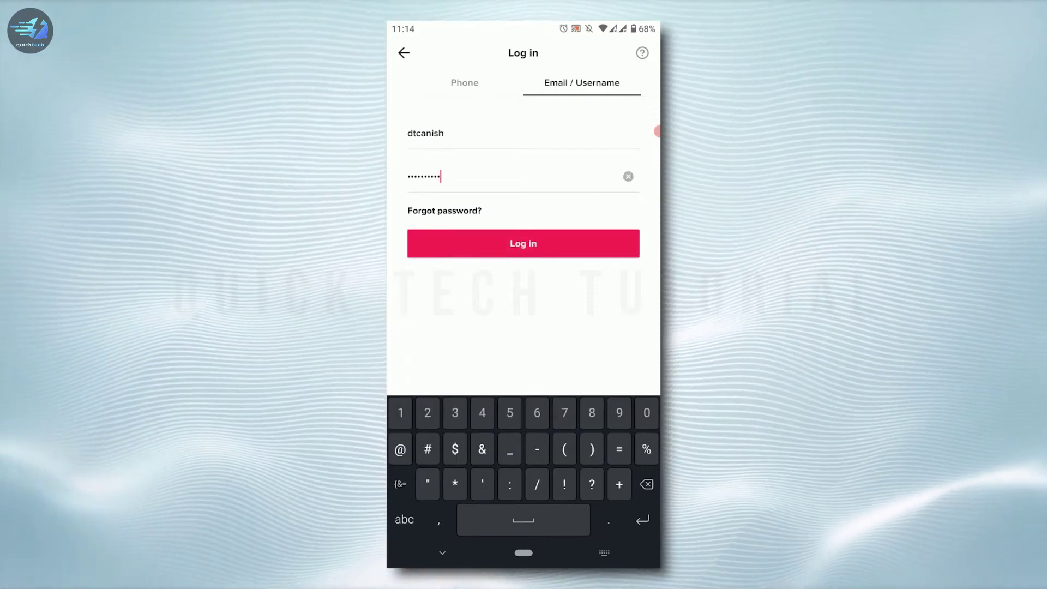
left_click(523, 243)
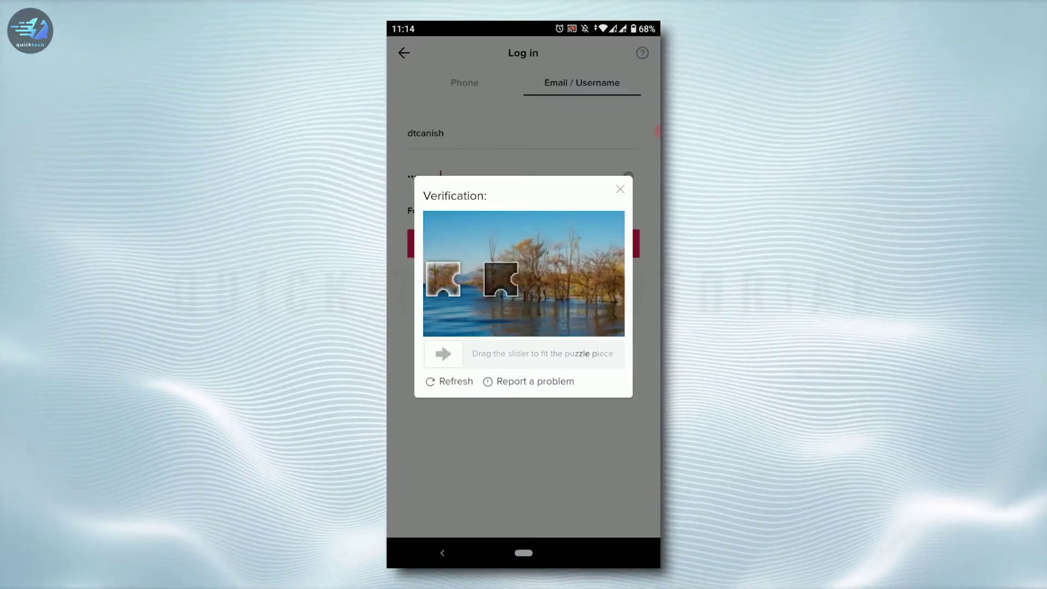
Slide the captcha puzzle piece into its gap to complete login
left_click_drag(442, 354, 501, 353)
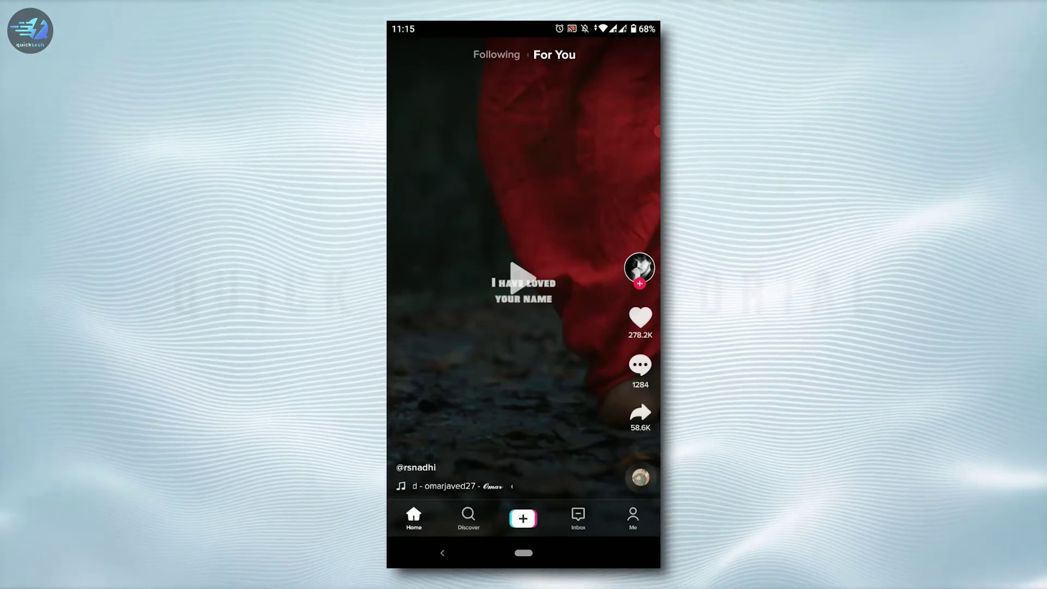
Open the Me tab to show the signed-in dtcanish profile
left_click(632, 518)
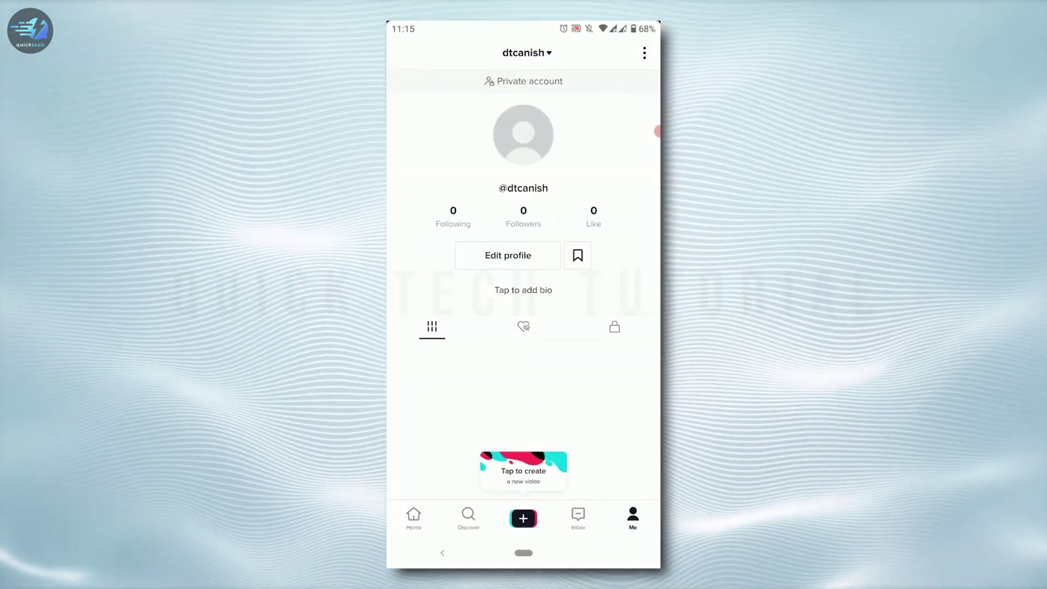